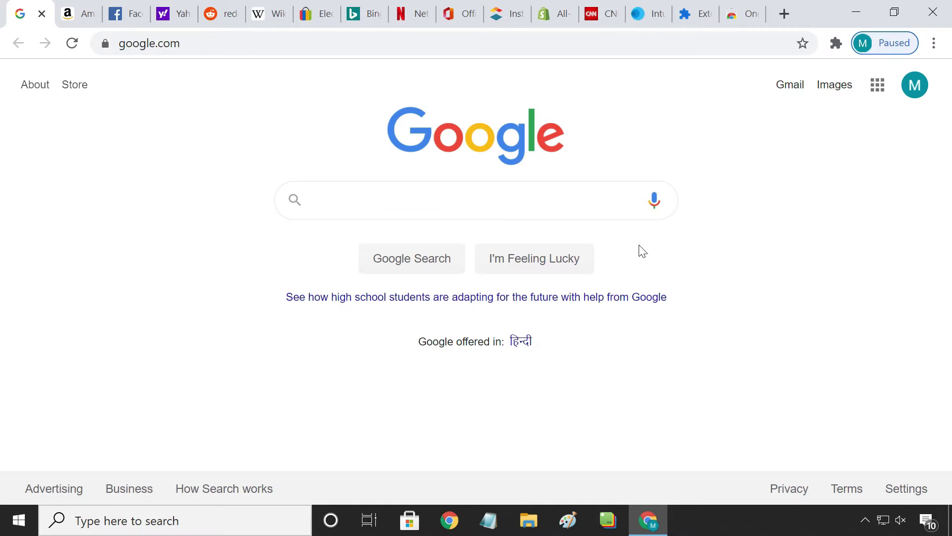
Step: Bring up Chrome's three-dot main menu over the Google home page
click(933, 43)
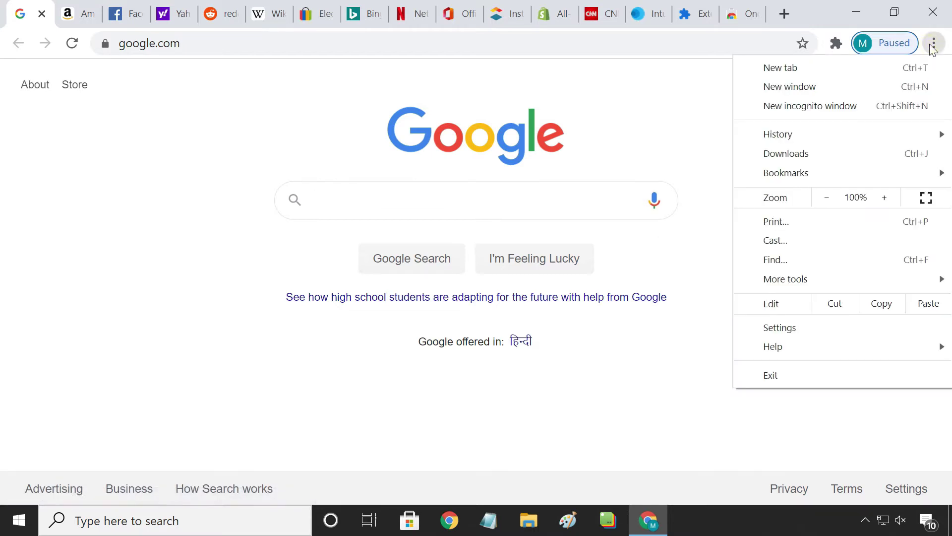
mouse_move(786, 173)
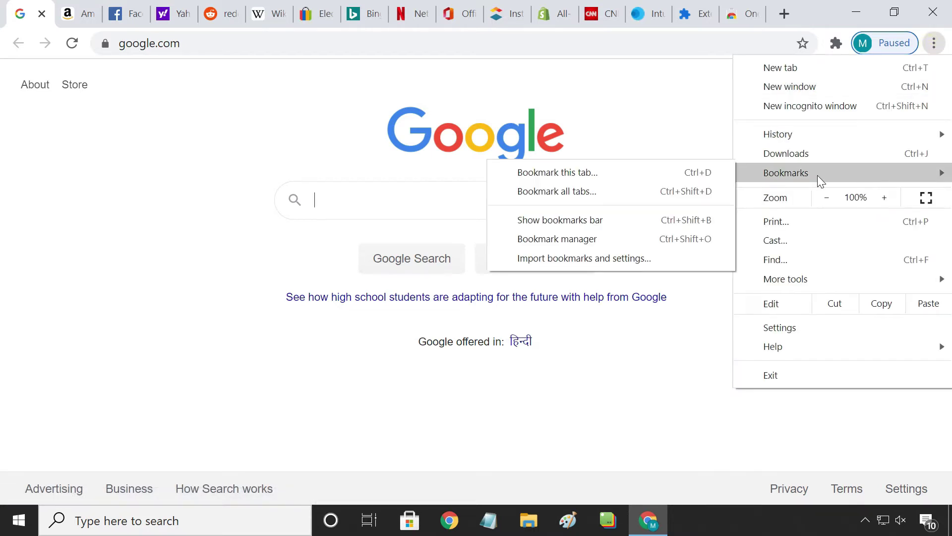
Step: Bookmark all open tabs into a folder named 'Favorite Websites', then close Chrome
click(599, 192)
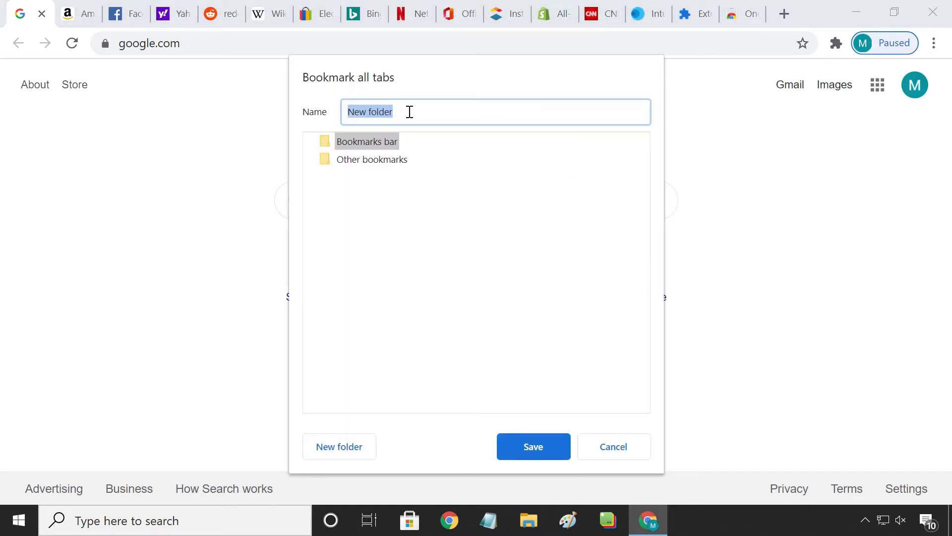
key(BackSpace)
text(Favorite Websites)
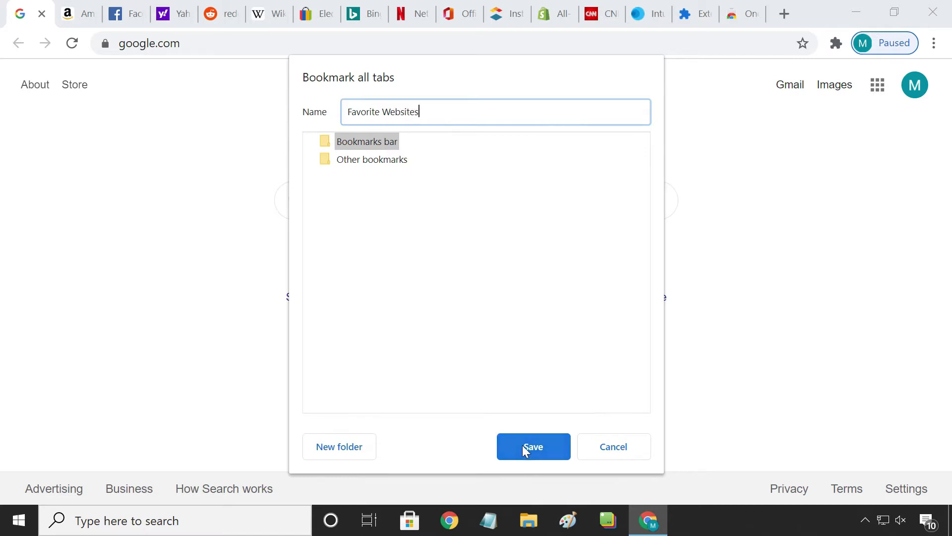
click(525, 450)
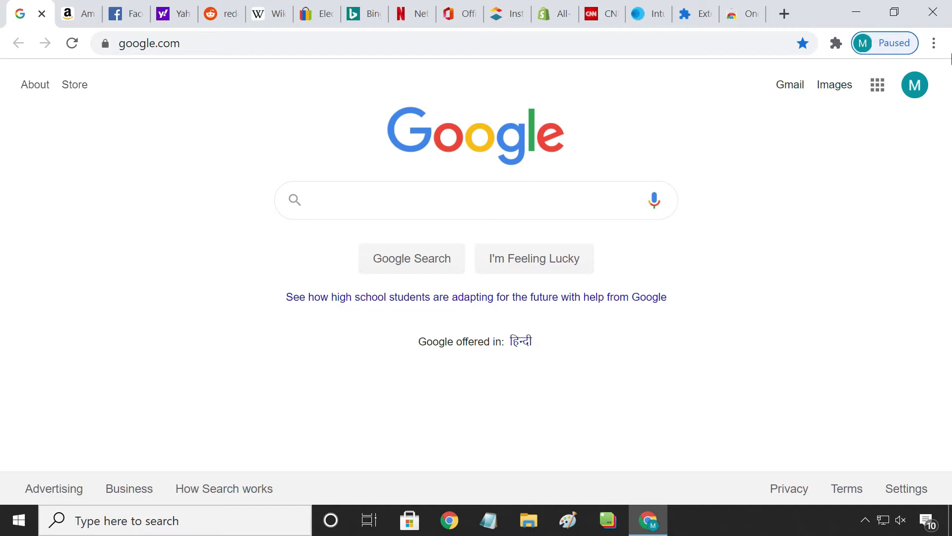
click(948, 5)
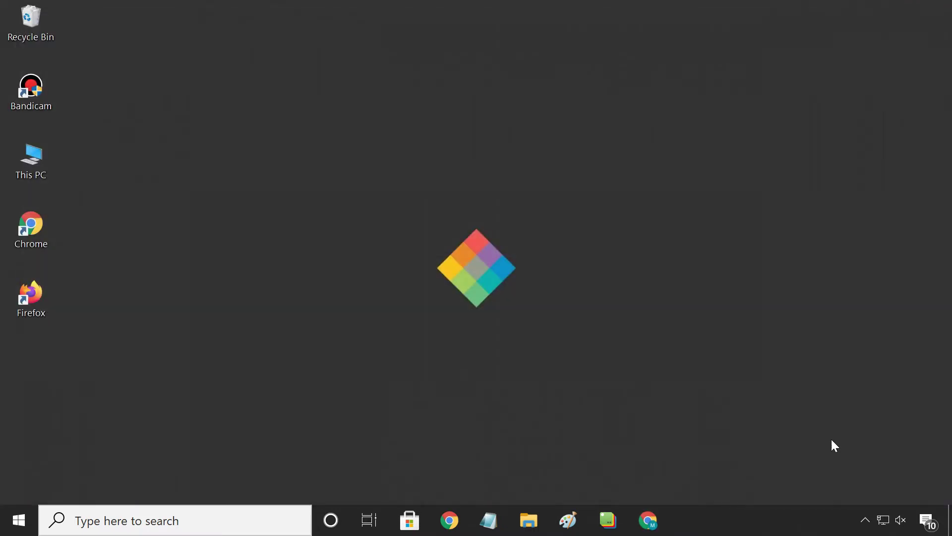
Step: Relaunch Chrome and open all 16 bookmarks of the Favorite Websites folder via the Bookmark manager
click(649, 521)
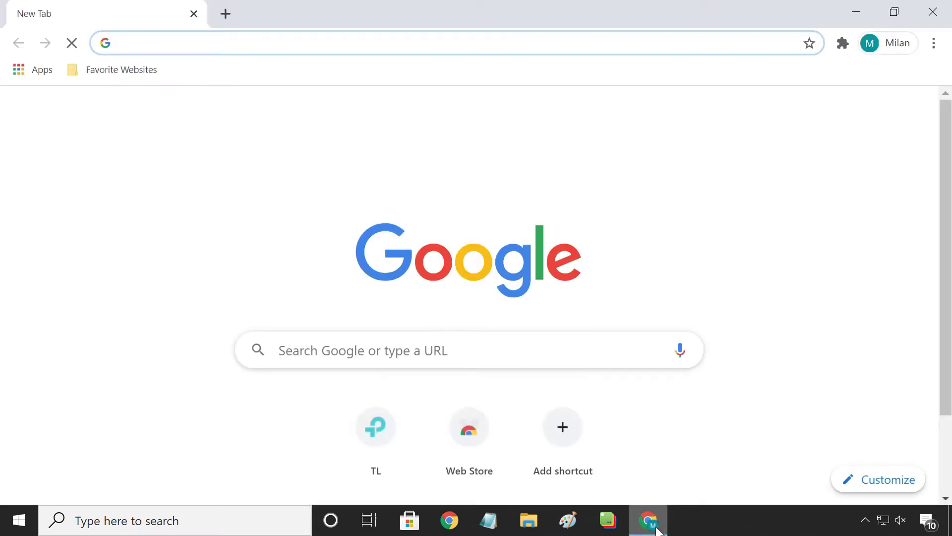
click(935, 43)
mouse_move(786, 173)
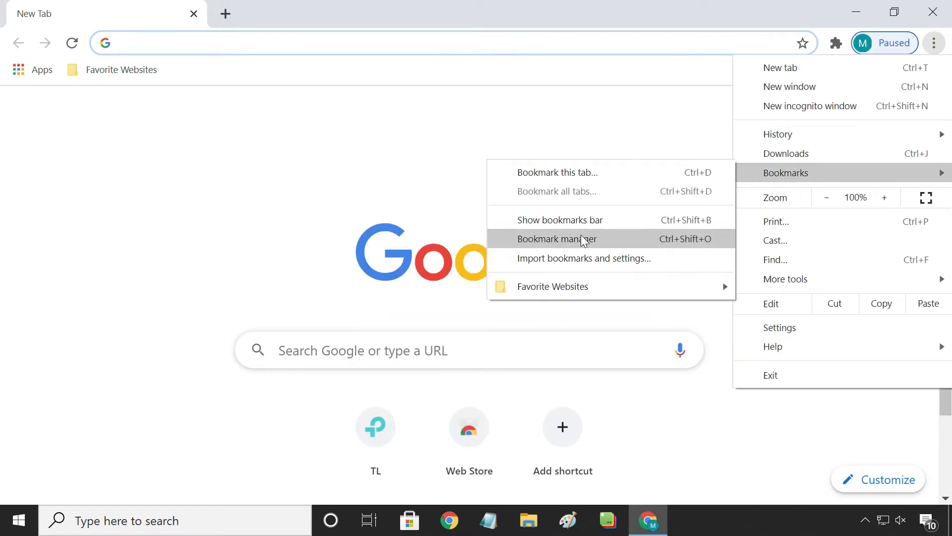
click(583, 240)
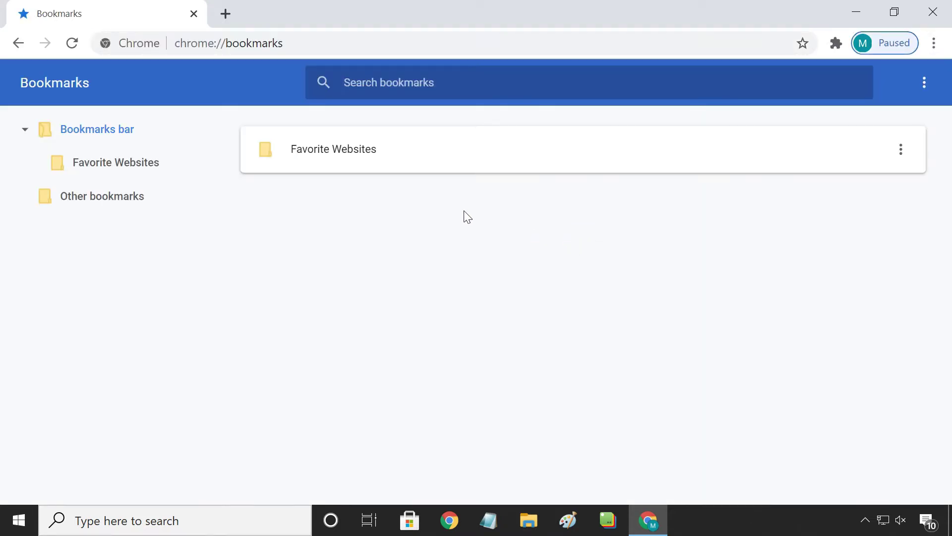
right_click(344, 147)
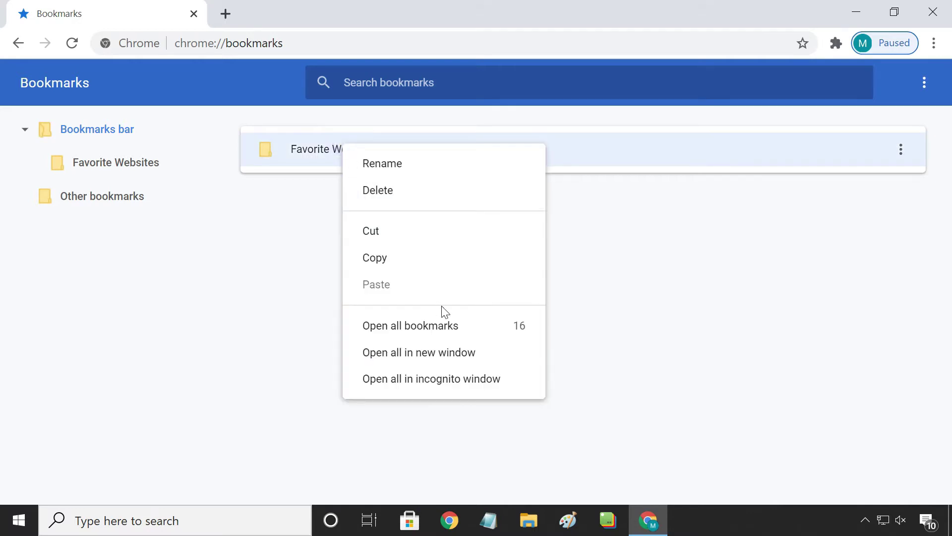
click(464, 331)
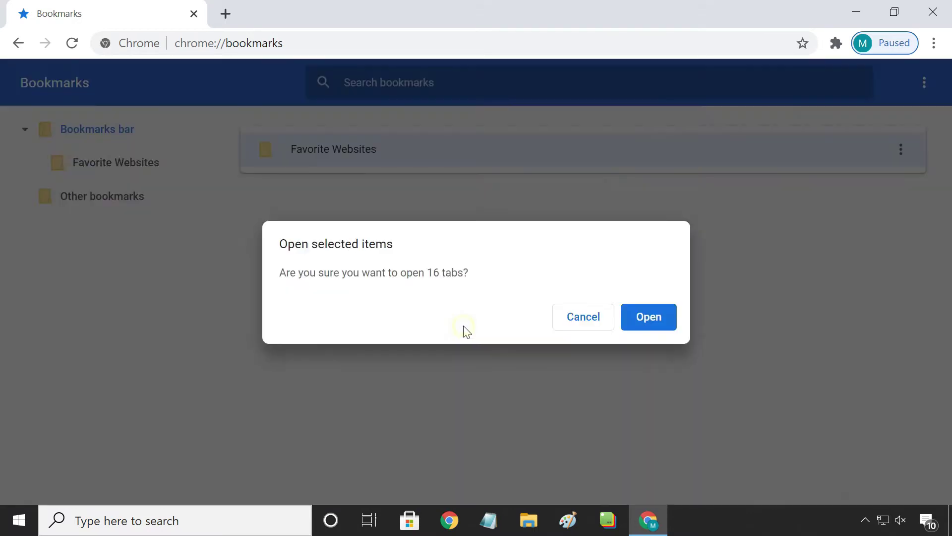
click(649, 317)
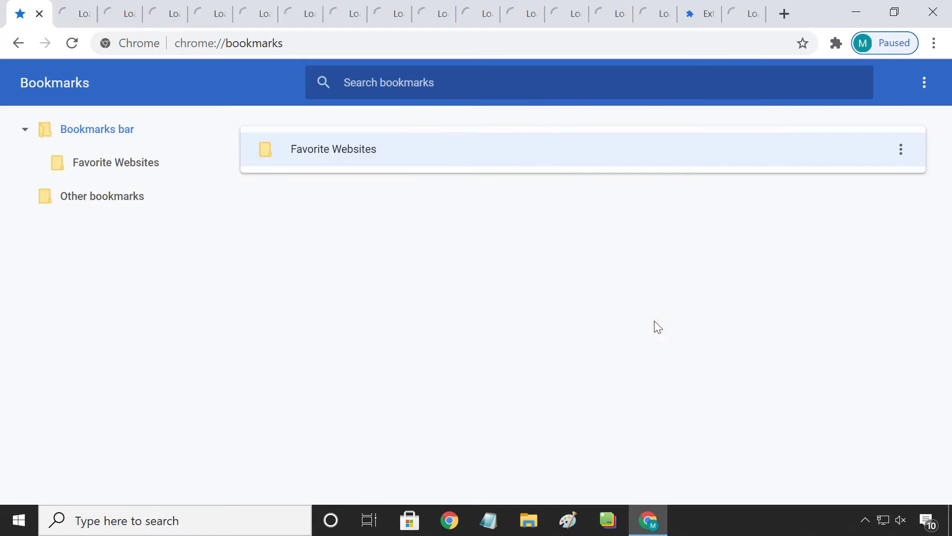
Step: Check the restored Amazon and Facebook tabs, then return to the Google tab
click(119, 13)
click(184, 17)
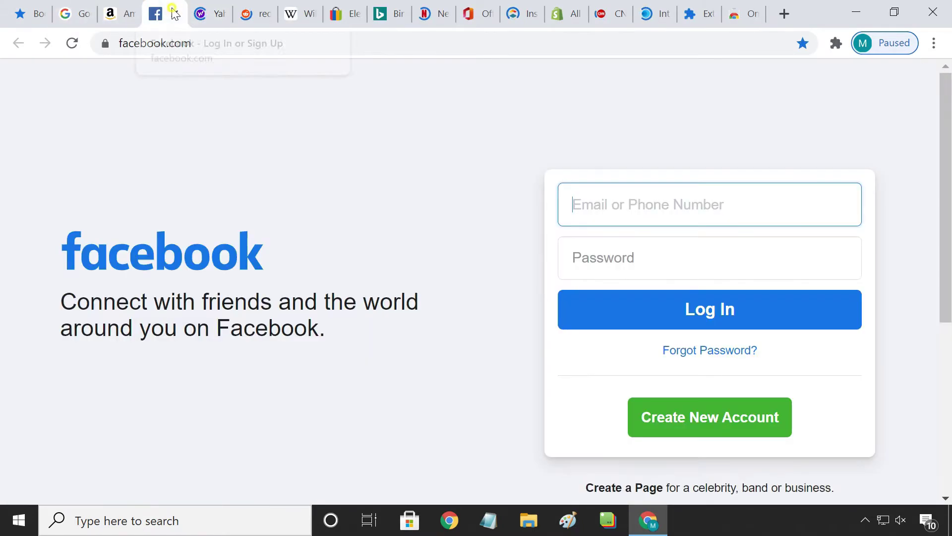
click(74, 9)
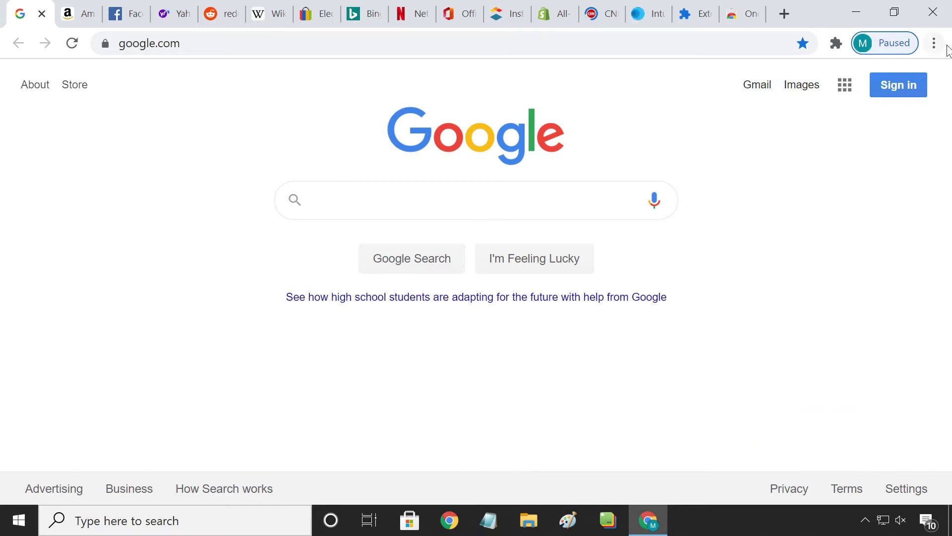
Step: Set Chrome's On startup option to 'Continue where you left off'
click(935, 43)
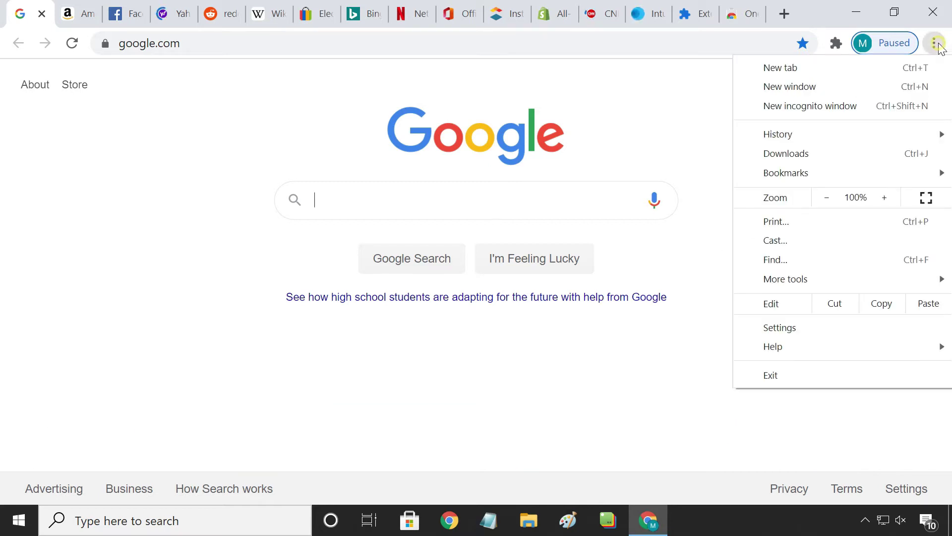
click(835, 325)
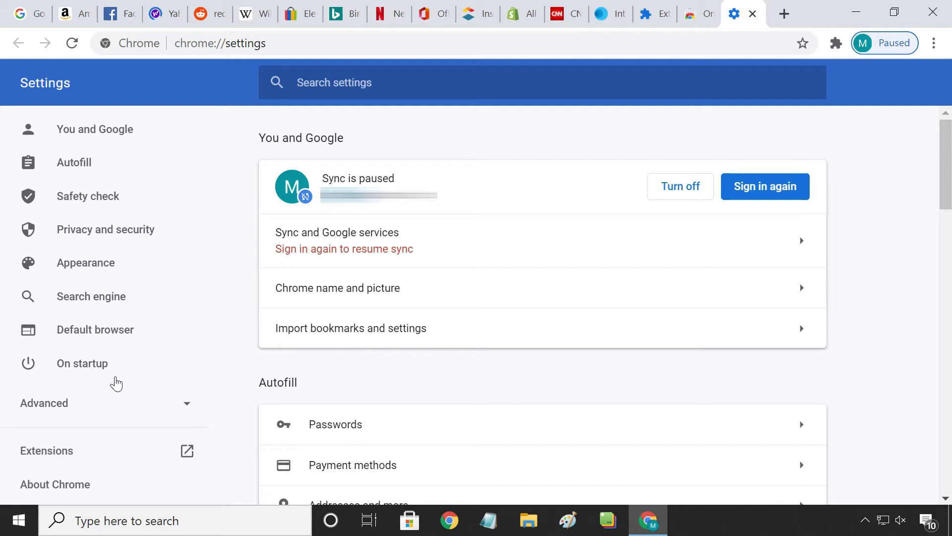
click(108, 372)
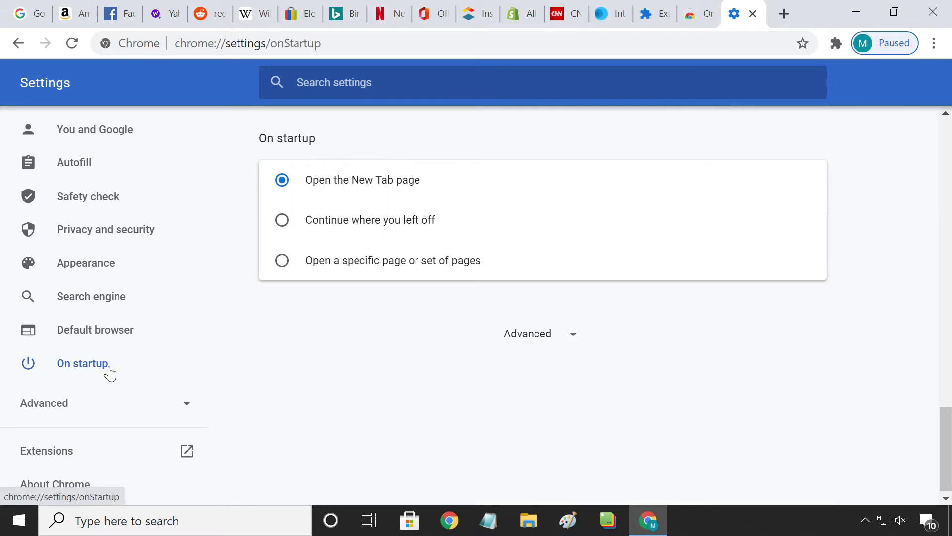
click(281, 221)
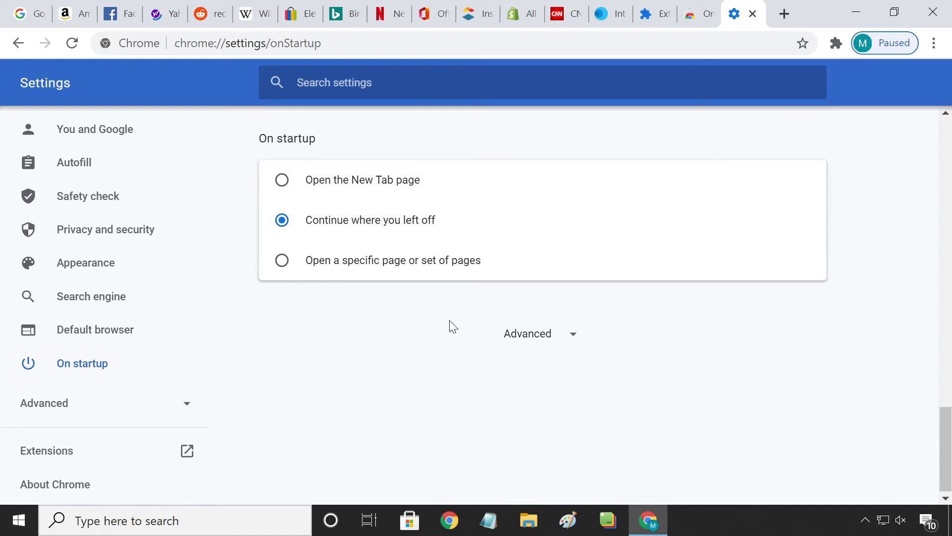
Step: Close and relaunch Chrome to confirm the tabs return, then close the Settings tab
click(934, 13)
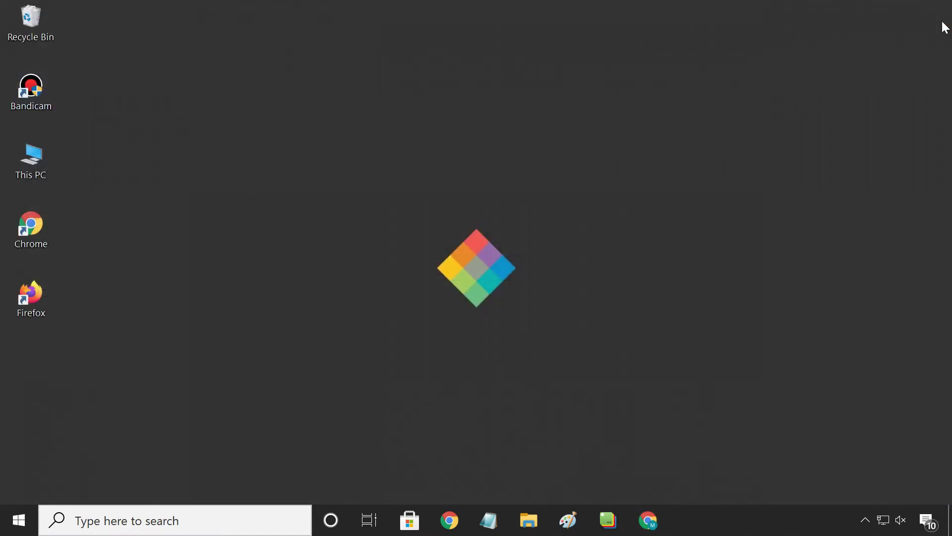
click(648, 520)
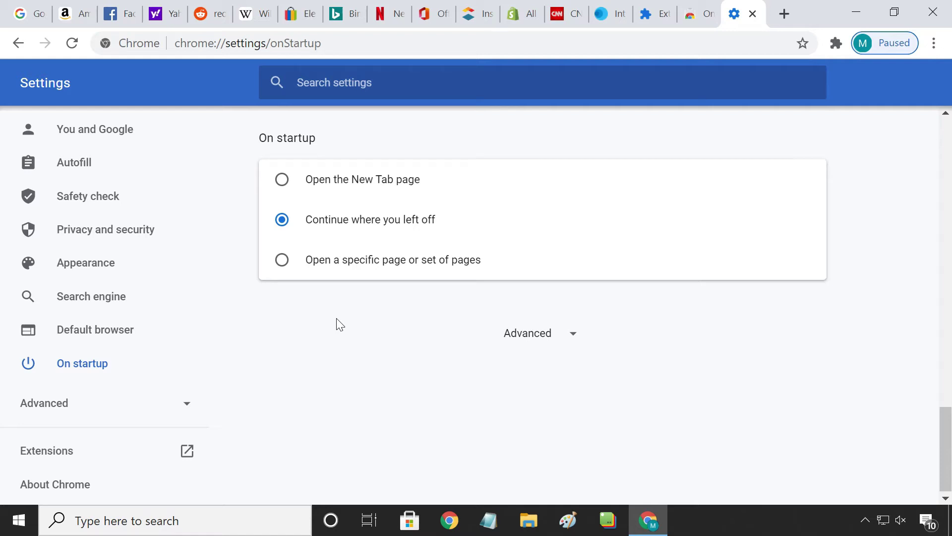
click(752, 14)
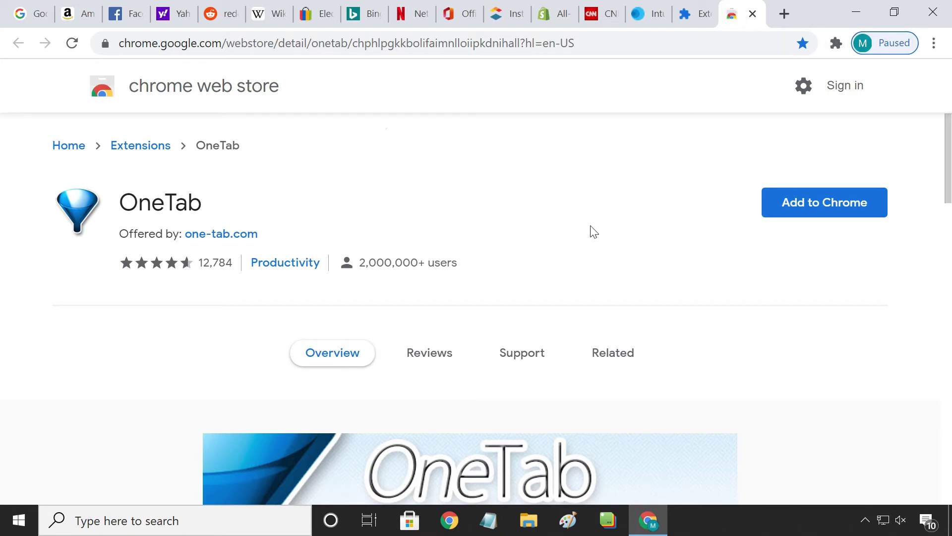
Step: Add the OneTab extension to Chrome and dismiss the added notice
click(779, 204)
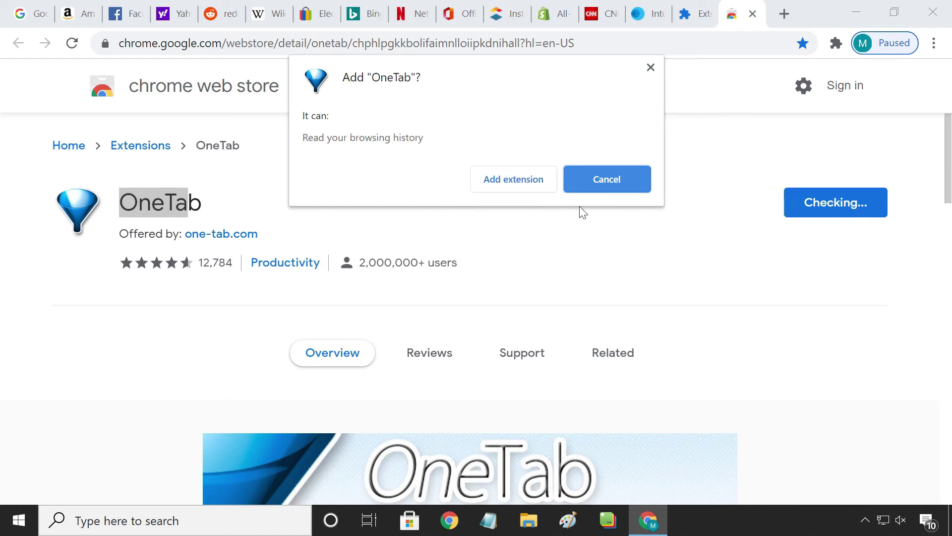
click(506, 186)
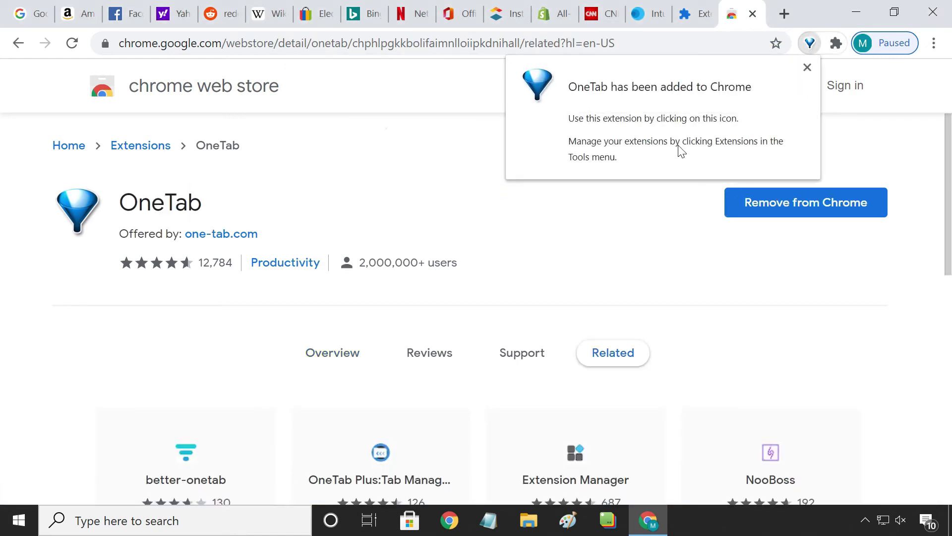
click(806, 71)
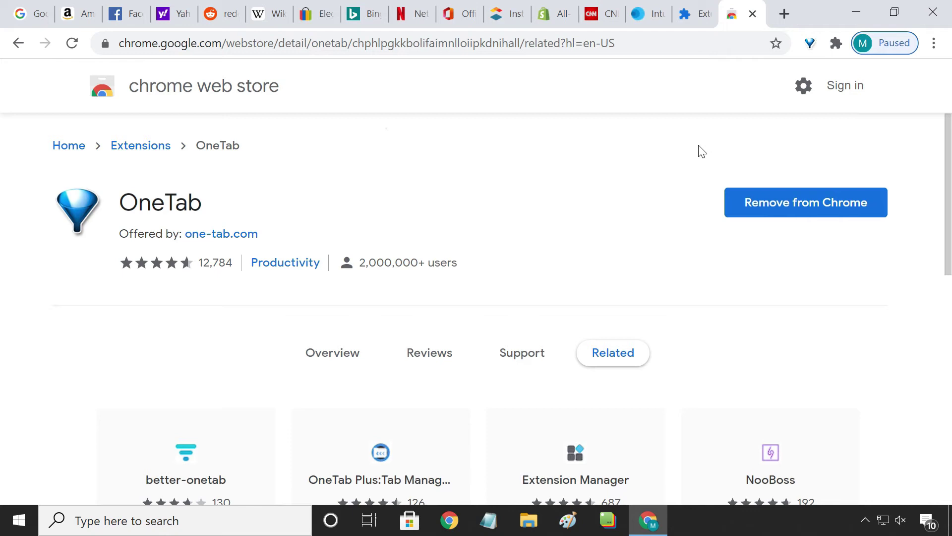
Step: Collapse all 16 open tabs into a OneTab list, then close Chrome
click(811, 44)
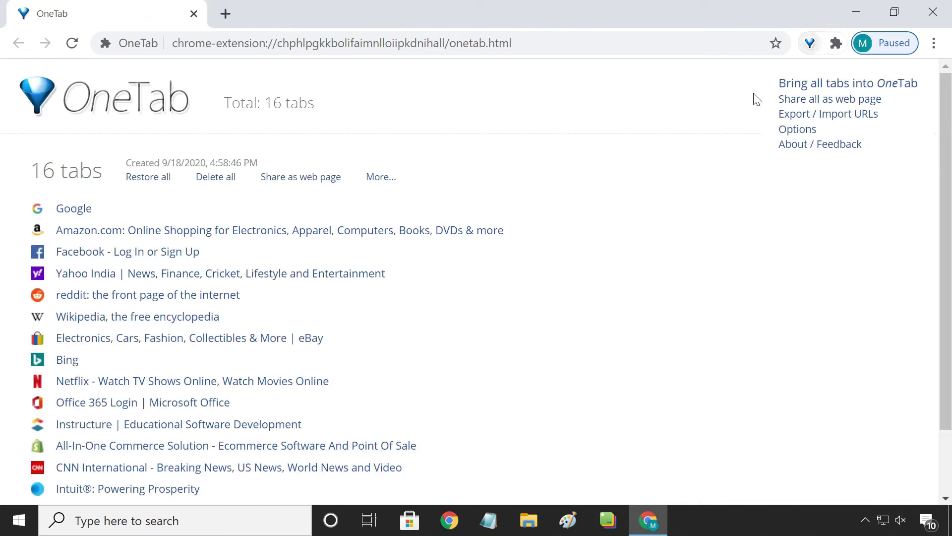
scroll(538, 277, down, 2)
scroll(538, 277, up, 2)
click(919, 15)
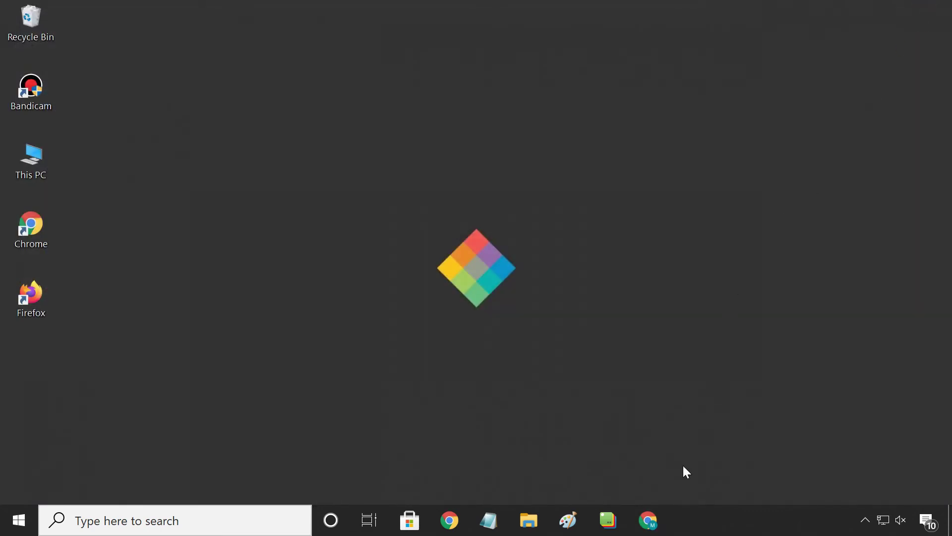
Step: Reopen Chrome, open the Amazon link in a new tab, then restore all saved OneTab tabs
click(648, 521)
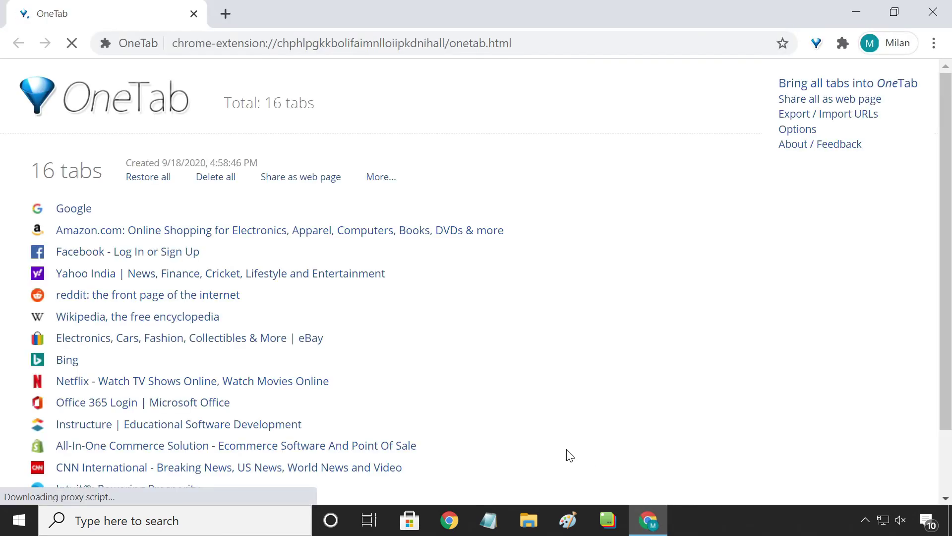
scroll(474, 354, down, 1)
scroll(477, 356, up, 1)
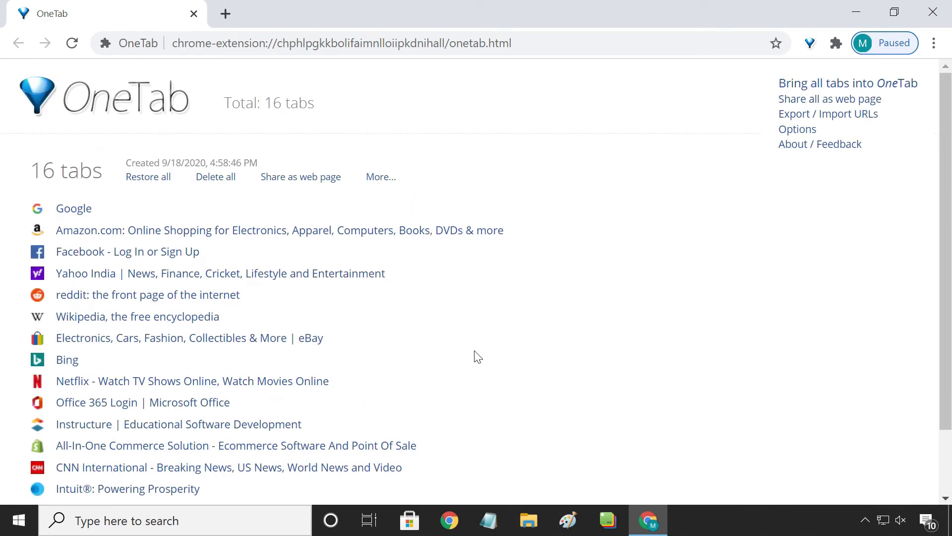
right_click(383, 234)
click(410, 242)
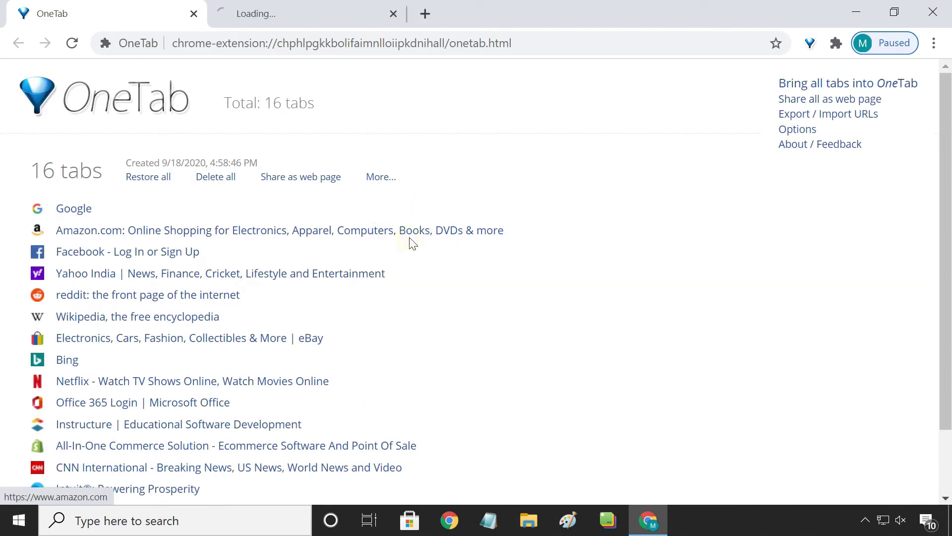
click(152, 179)
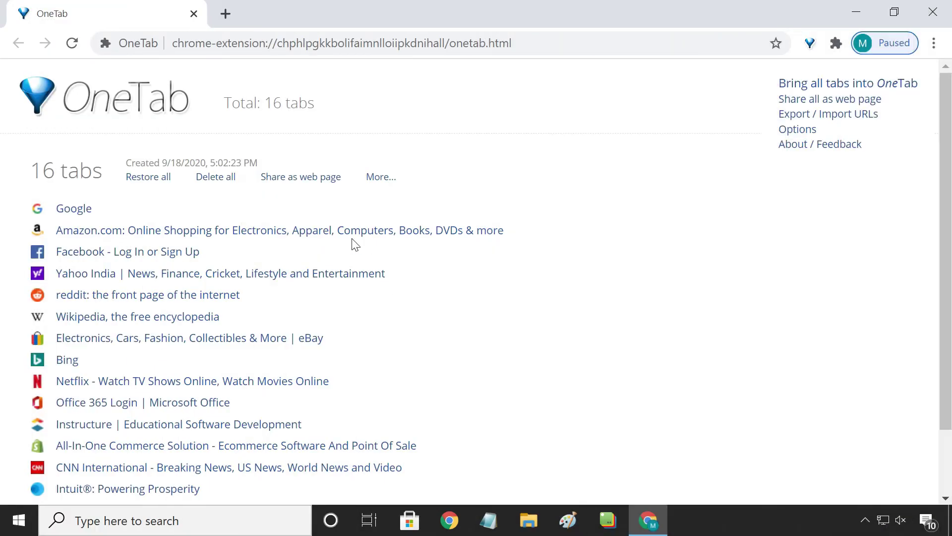
Step: Share the OneTab list as a web page and copy its one-tab.com address
click(310, 179)
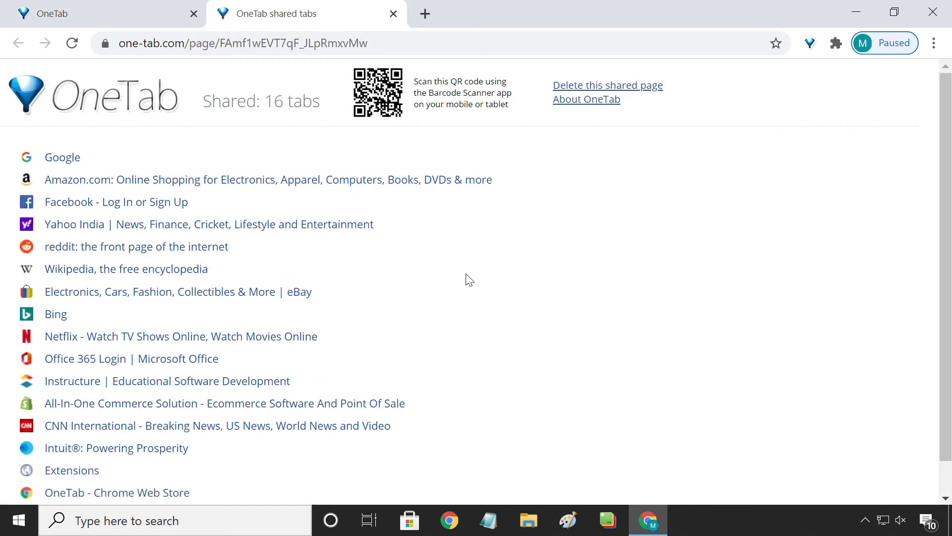
click(392, 43)
right_click(392, 43)
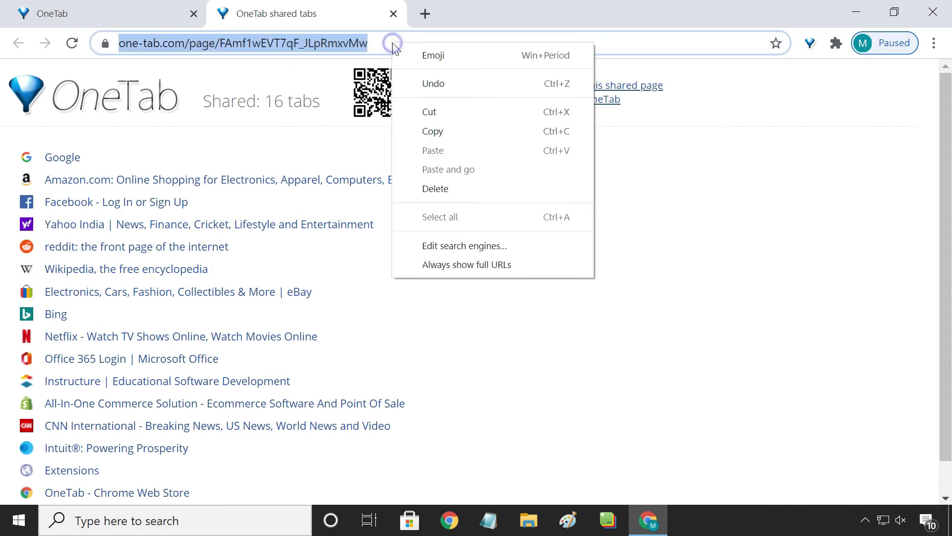
click(453, 131)
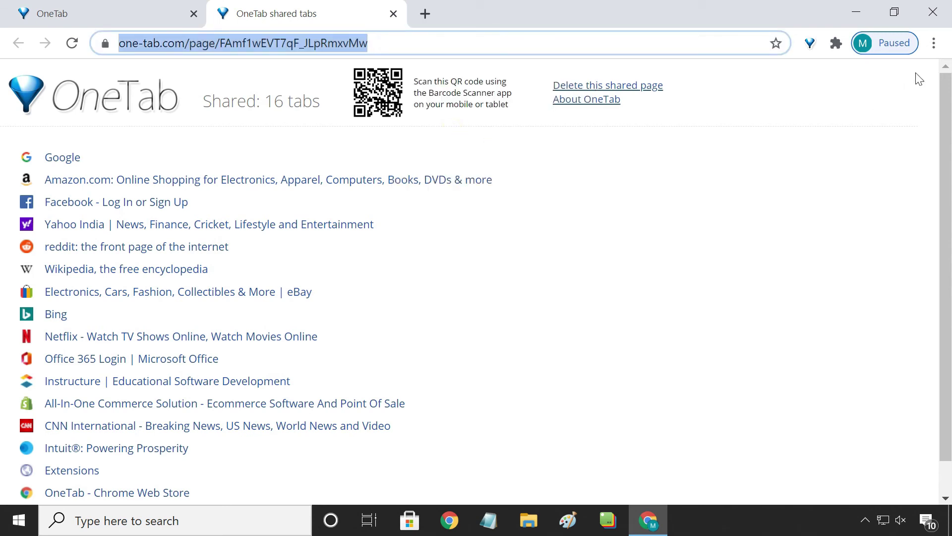
Step: Load the copied shared link in a new incognito window
click(934, 43)
click(801, 107)
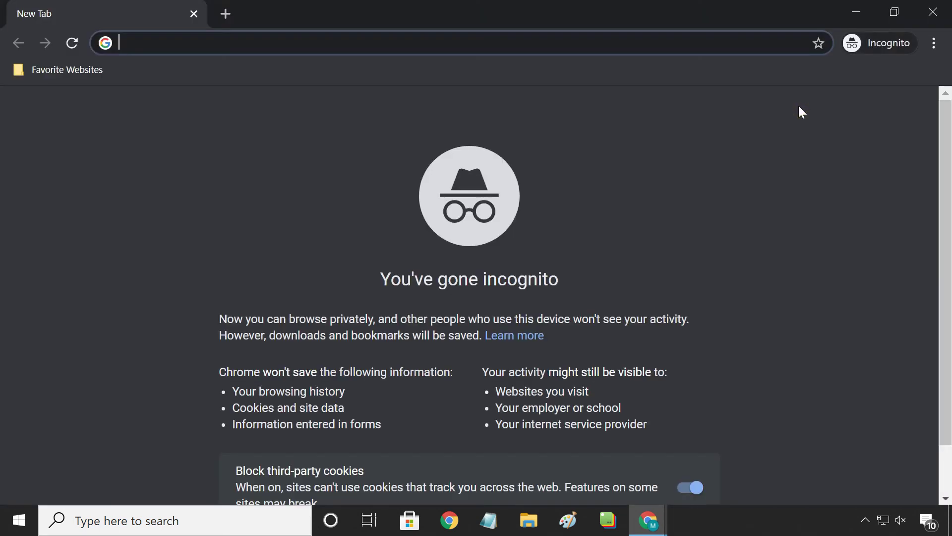
right_click(355, 44)
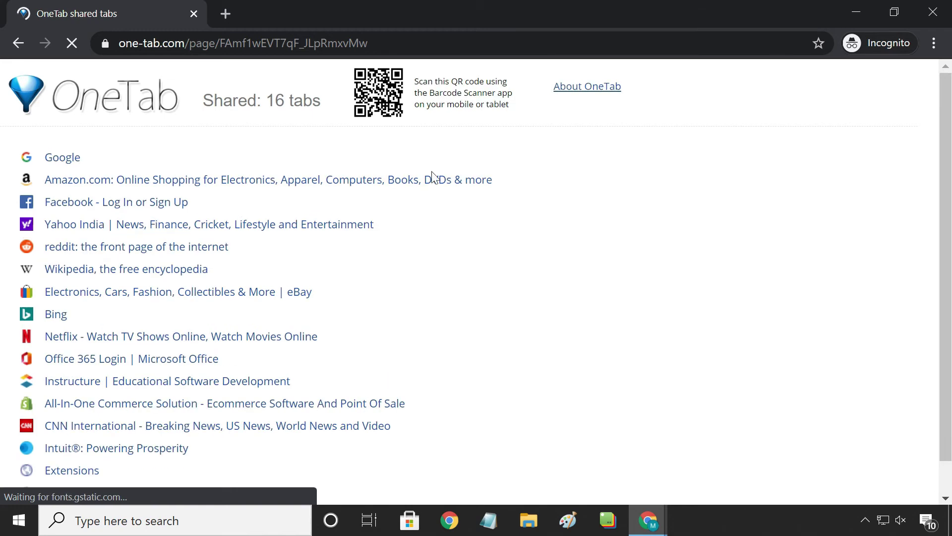
scroll(464, 309, down, 1)
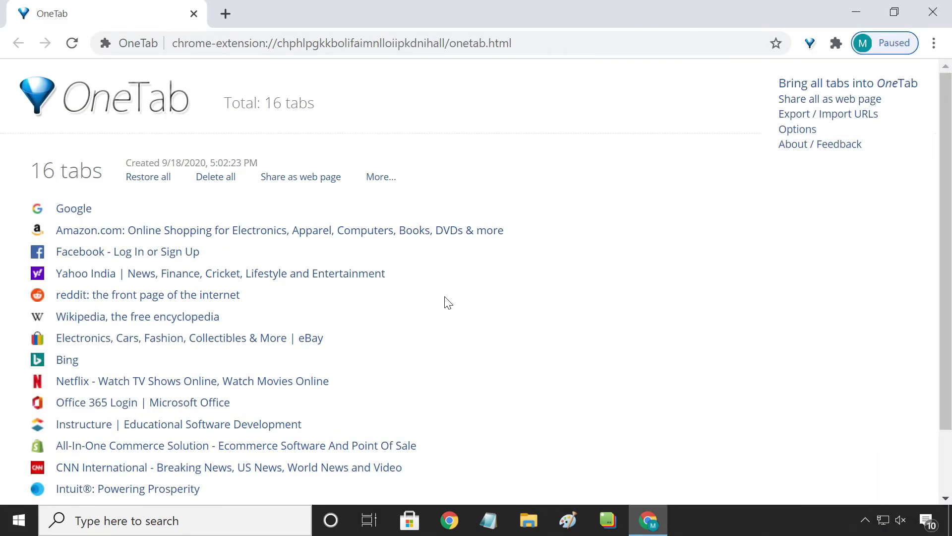
click(823, 115)
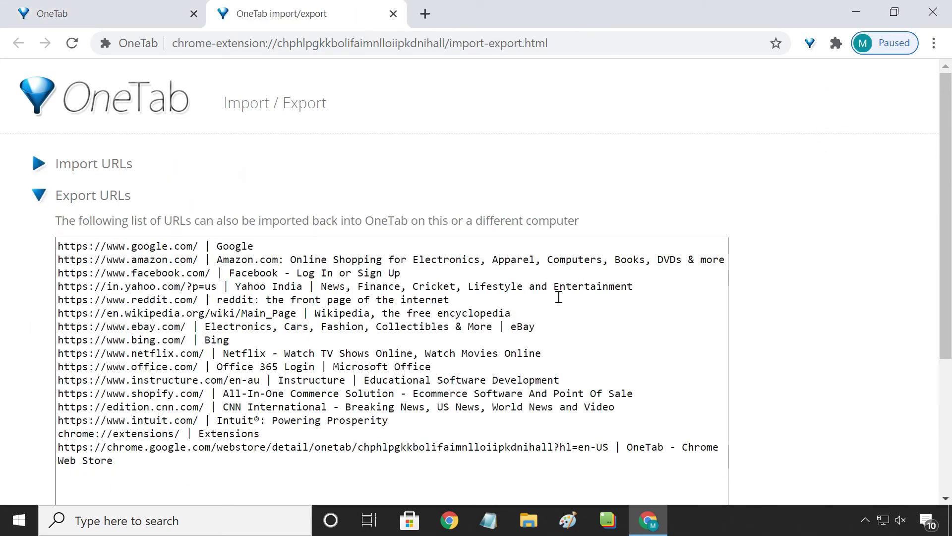
scroll(558, 297, down, 2)
scroll(559, 296, up, 2)
click(128, 458)
drag(129, 460, 54, 239)
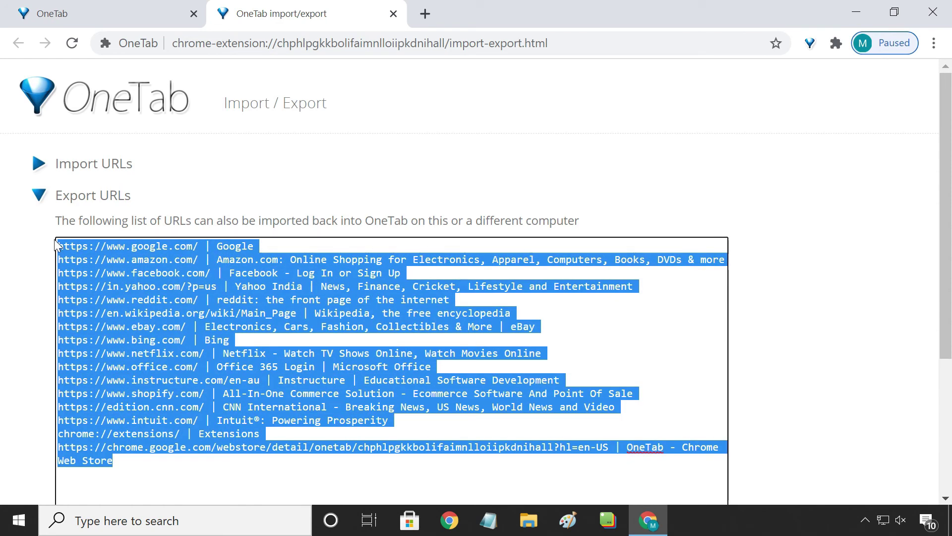
right_click(178, 286)
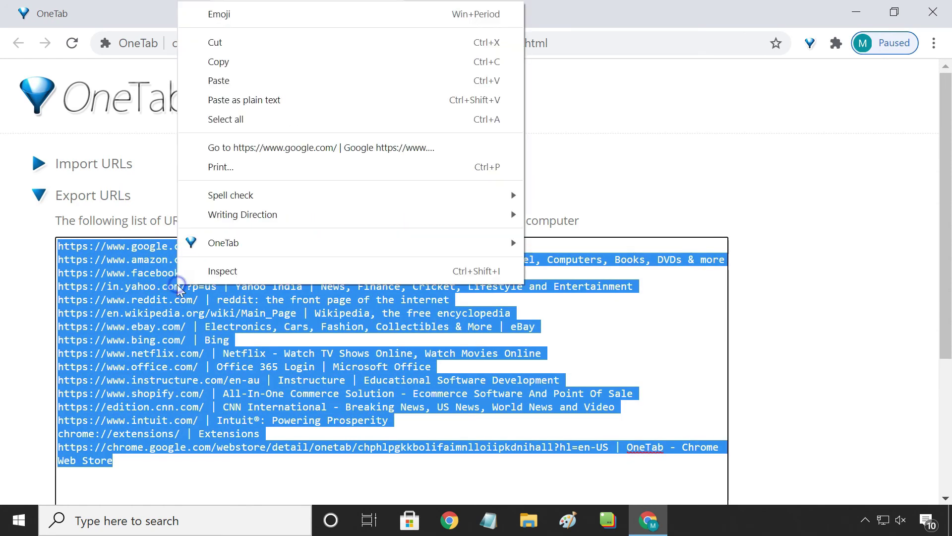
click(261, 64)
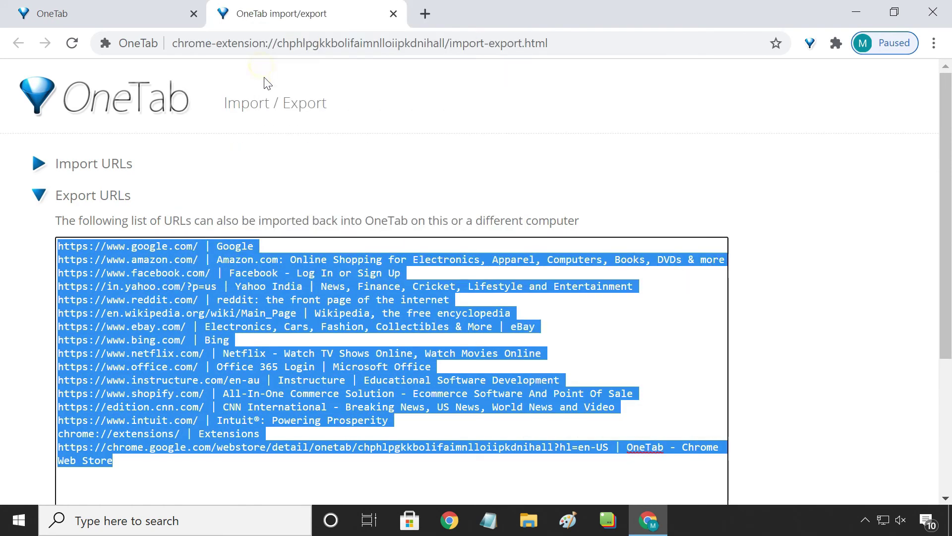
click(94, 171)
right_click(110, 232)
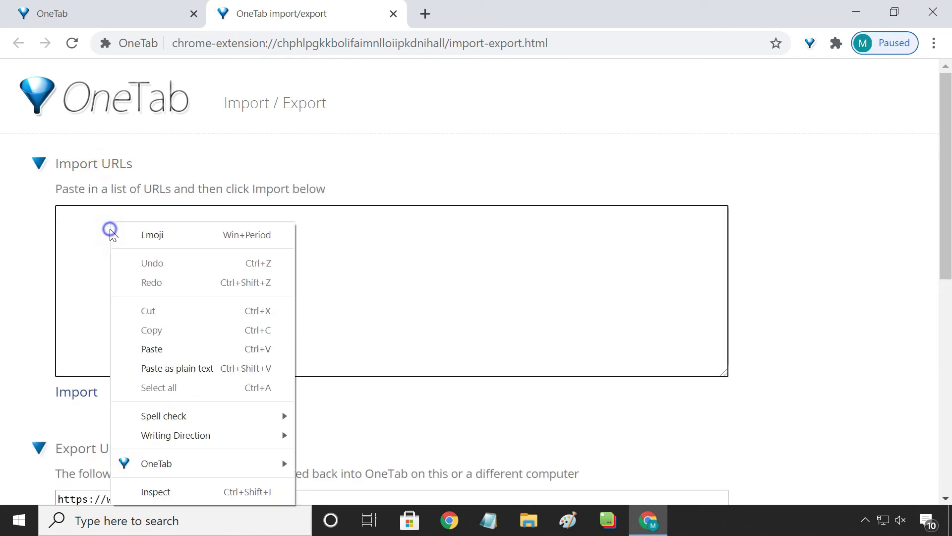
click(170, 350)
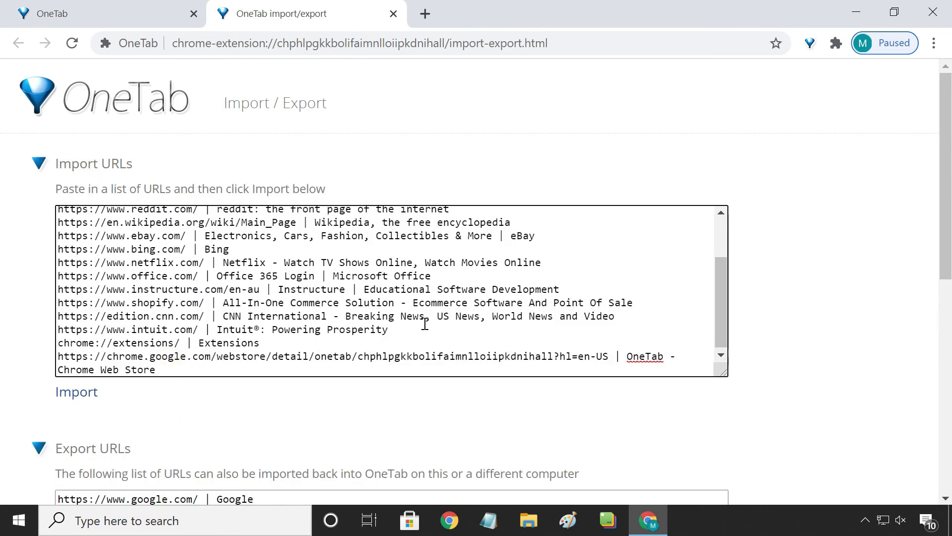
scroll(425, 324, up, 3)
scroll(271, 320, down, 3)
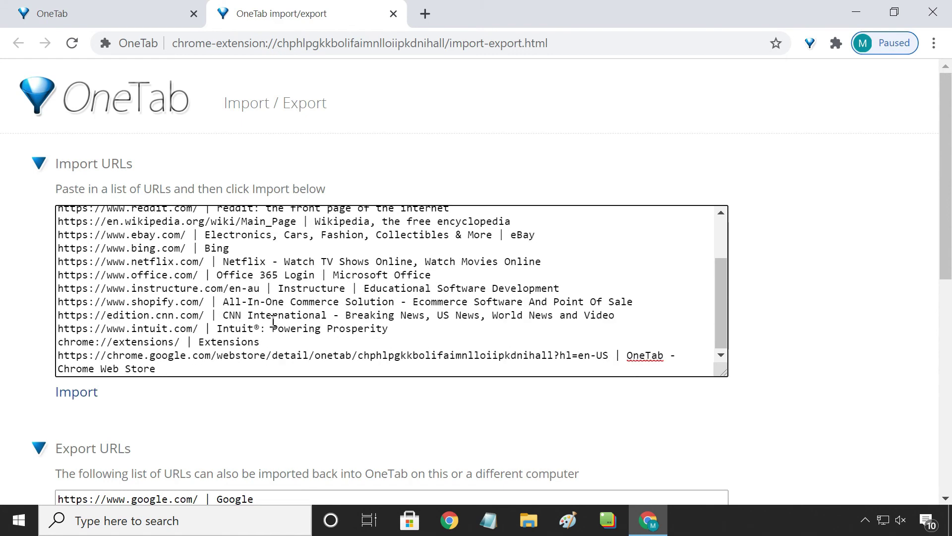
click(394, 15)
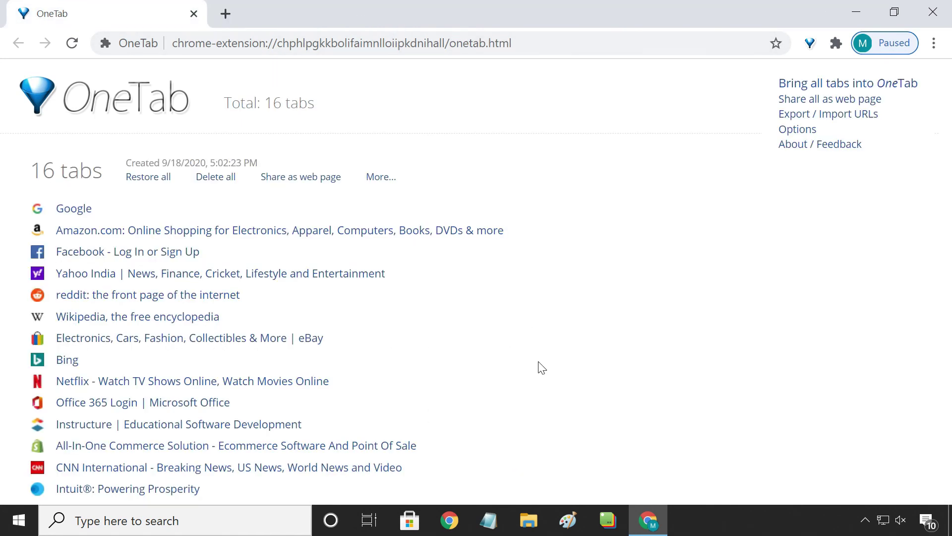